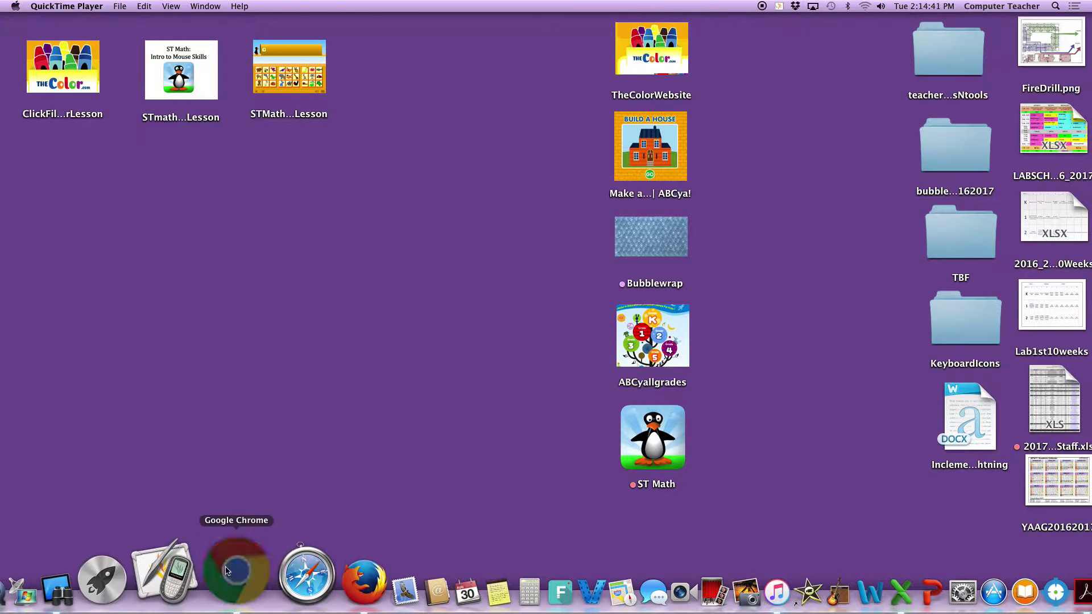
# Launch Chrome and load helencordero.aps.edu to reach the school homepage
pyautogui.click(235, 573)
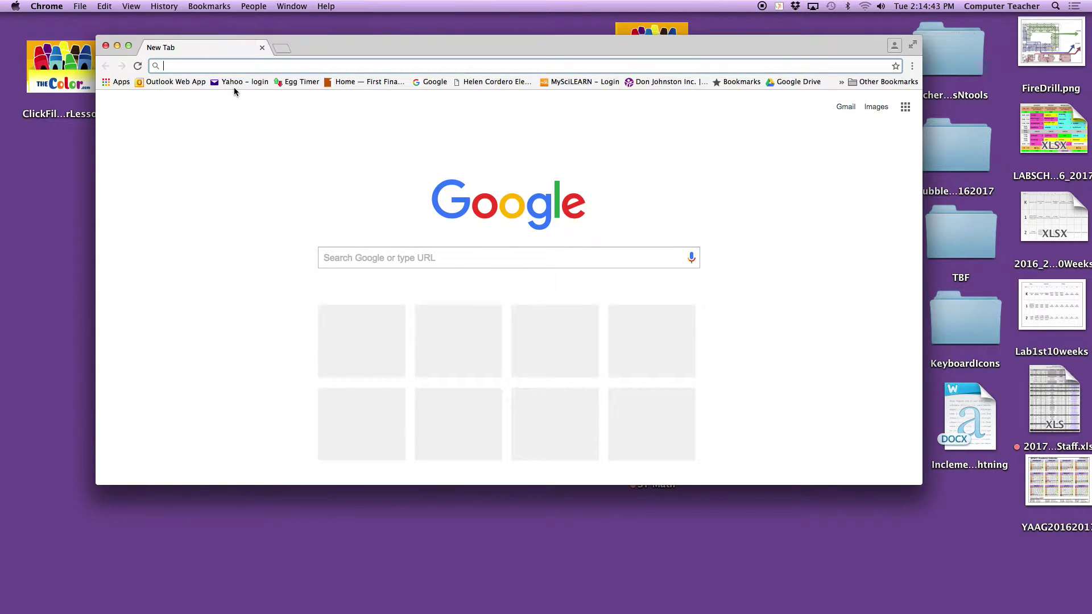
pyautogui.write('helencorde')
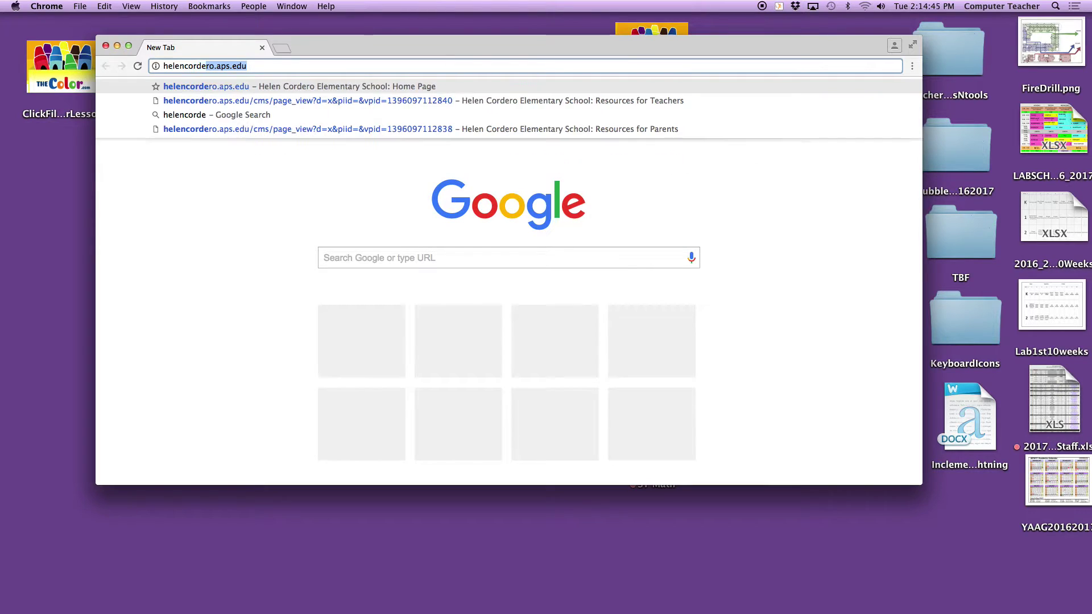
pyautogui.write('ro.aps')
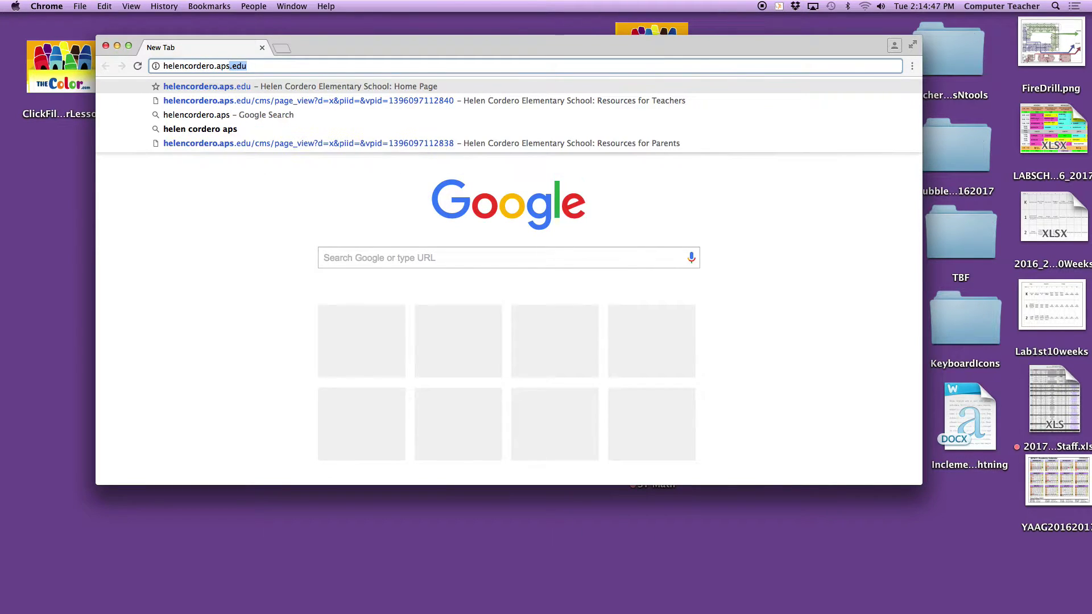
pyautogui.write('.edu')
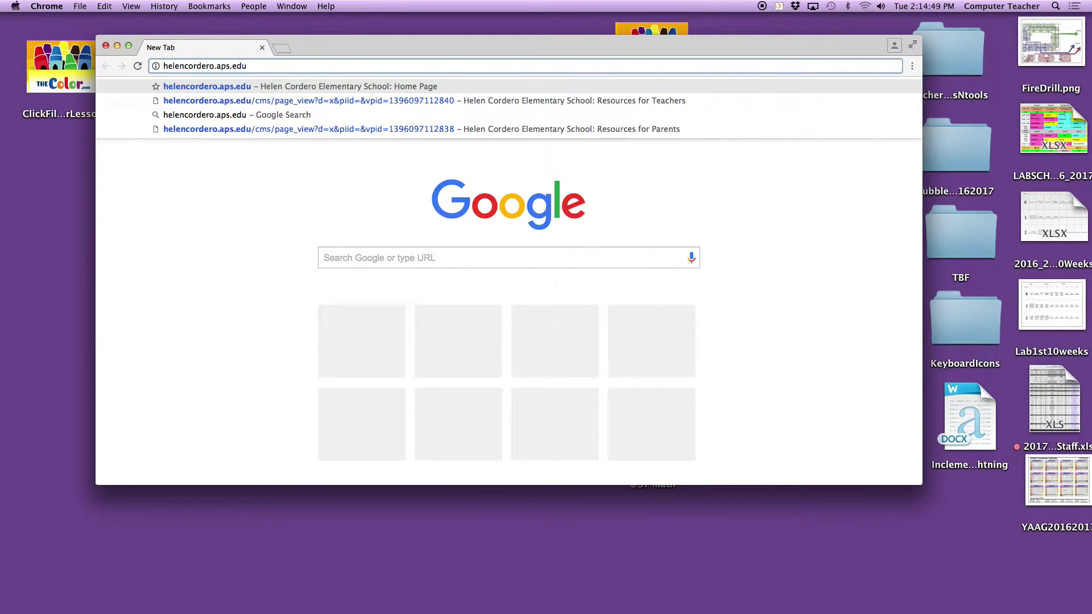
pyautogui.press('Return')
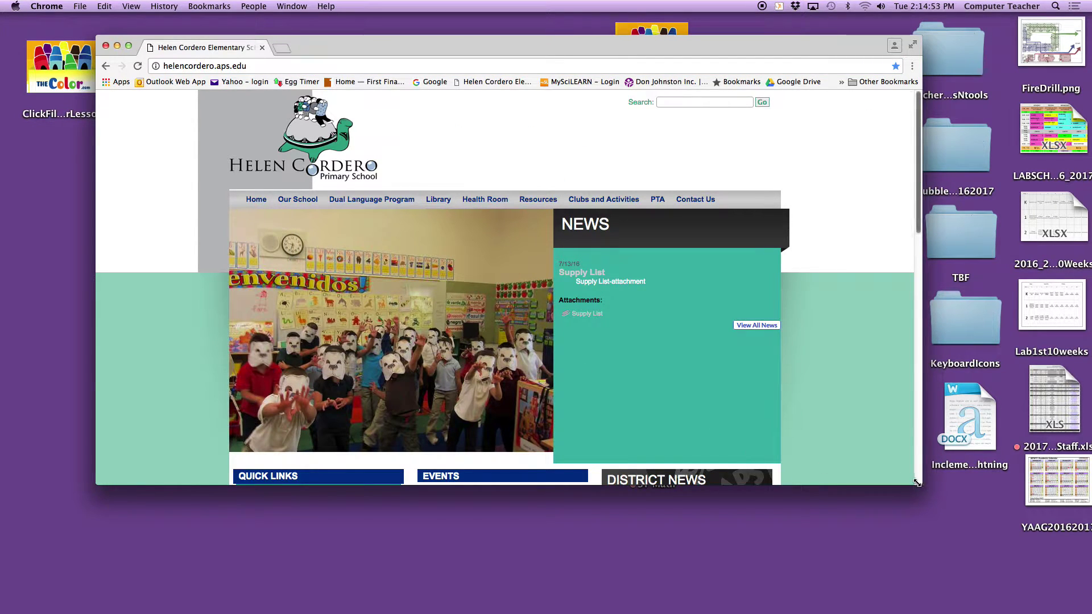
# Enlarge the window and follow Resources > Resources for Parents to the Fast Forward link
pyautogui.moveTo(919, 483); pyautogui.dragTo(979, 565)
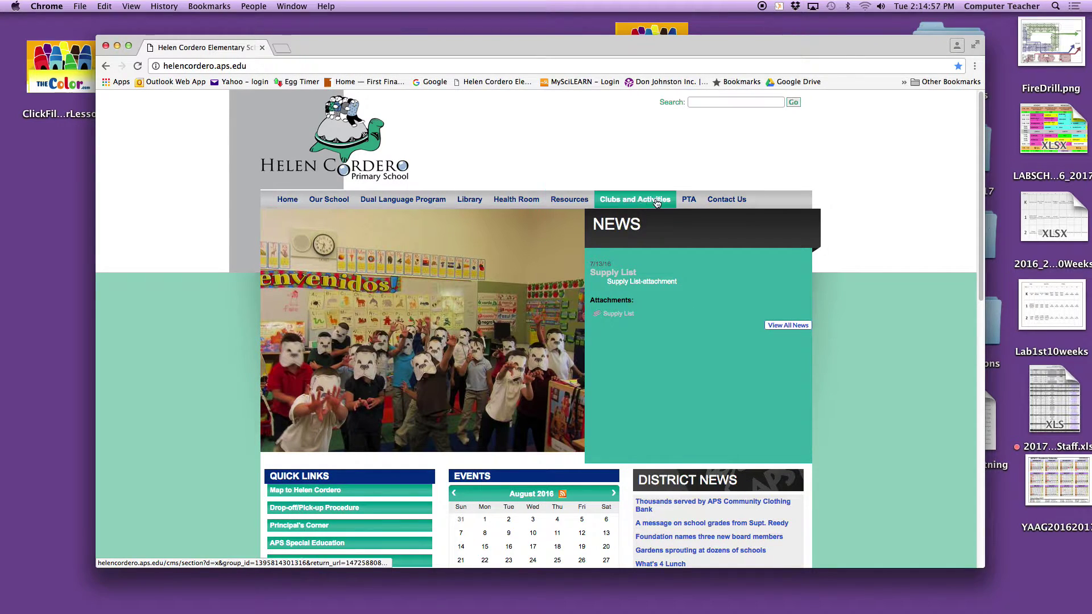
pyautogui.click(564, 203)
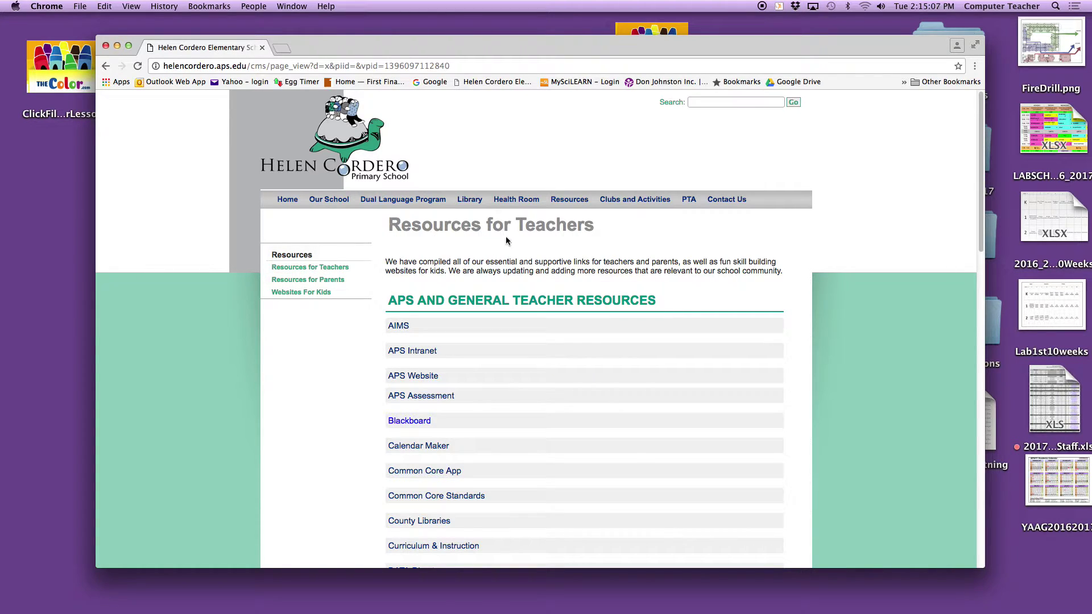
pyautogui.click(332, 281)
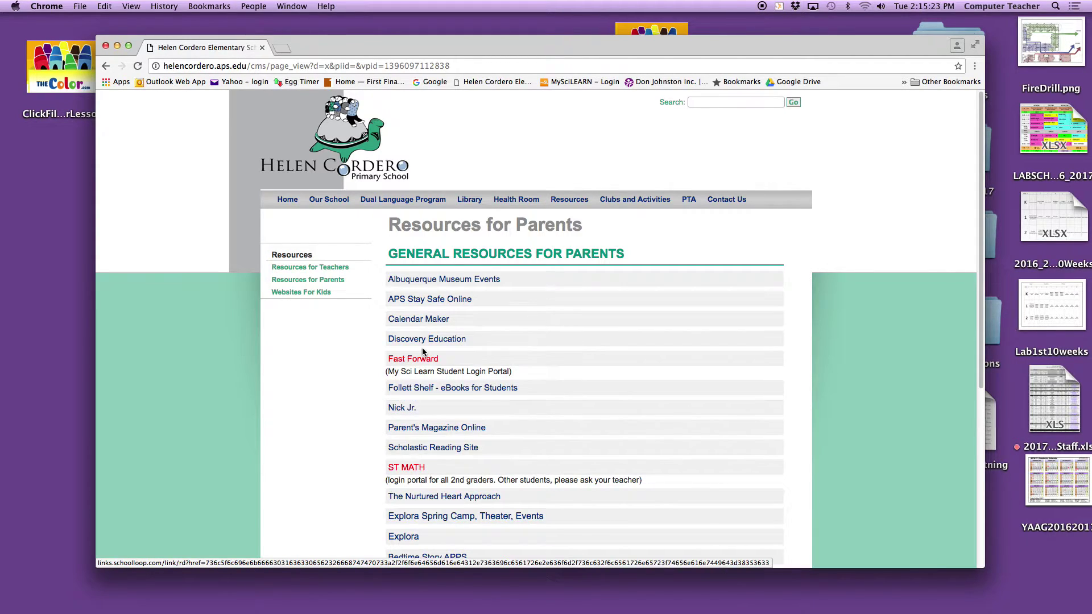
pyautogui.click(424, 362)
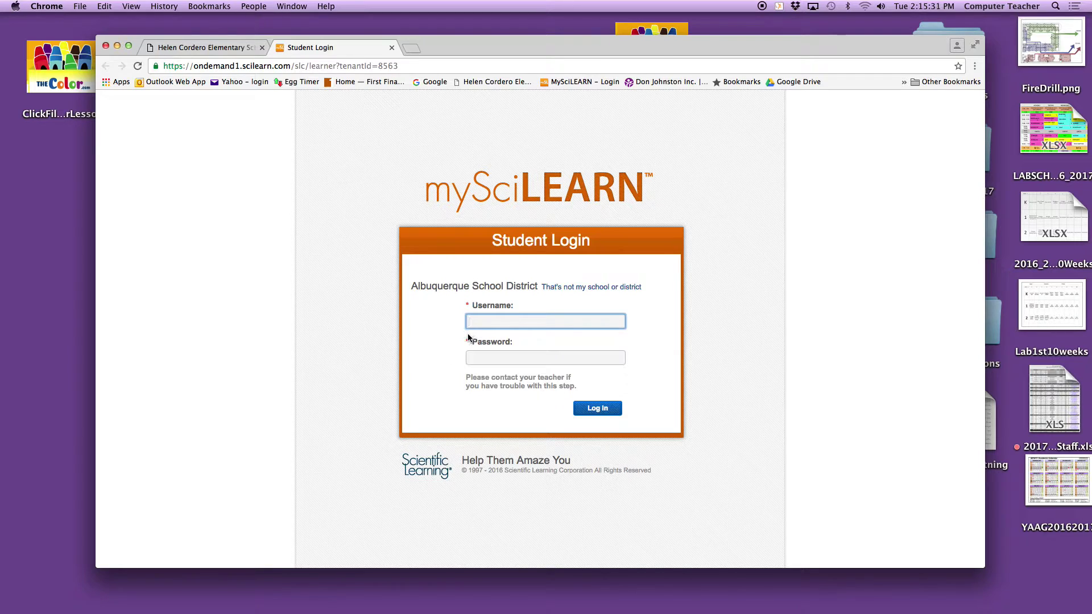
pyautogui.write('helencordero')
# Log into mySciLEARN with the student credentials and start Fast ForWord Reading Readiness
pyautogui.press('Tab')
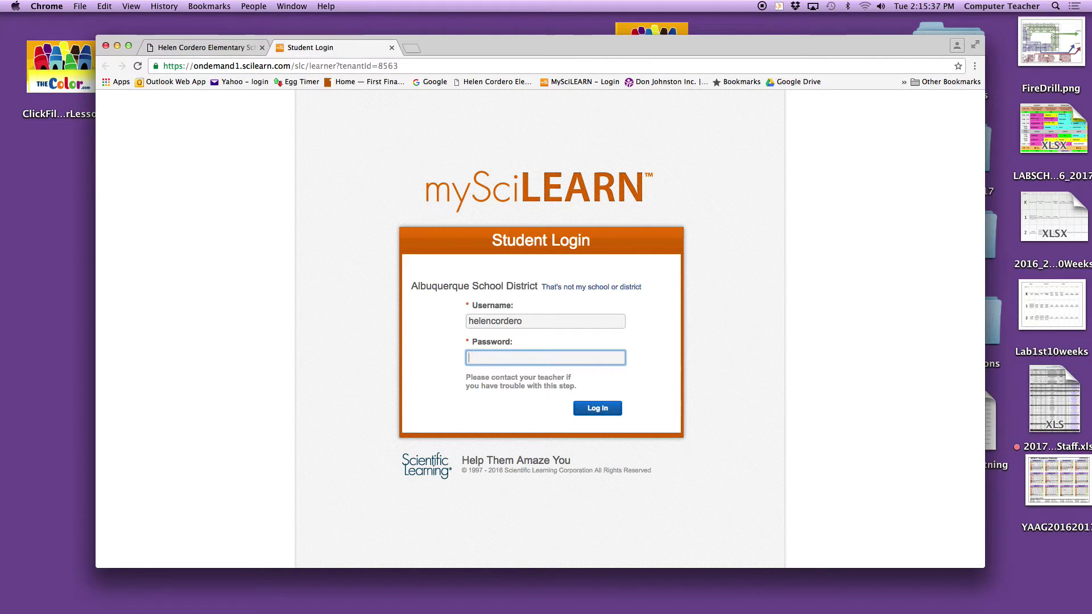
pyautogui.click(595, 409)
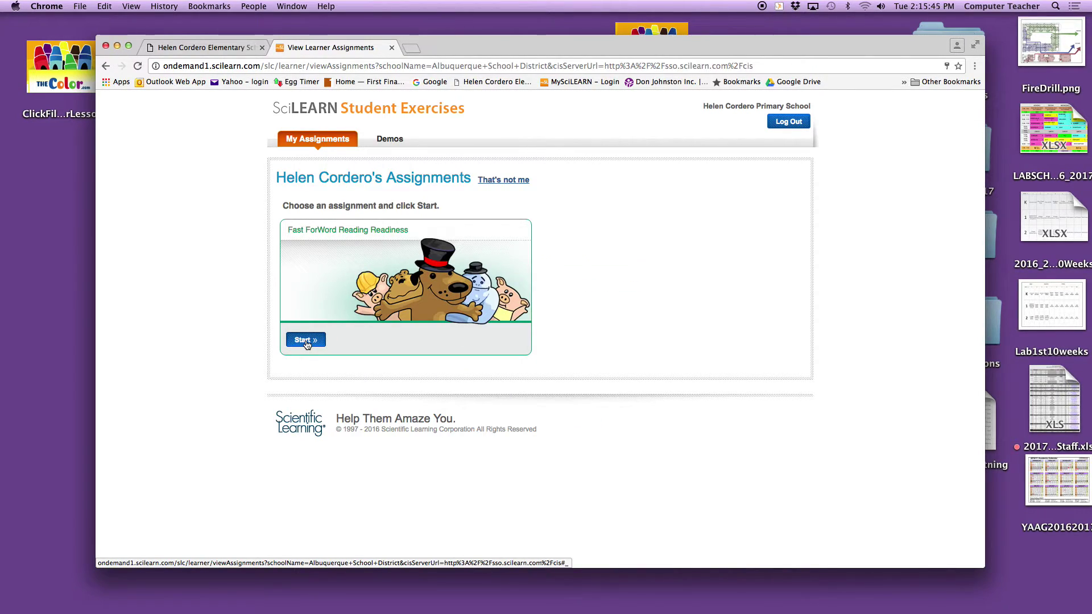
pyautogui.click(305, 340)
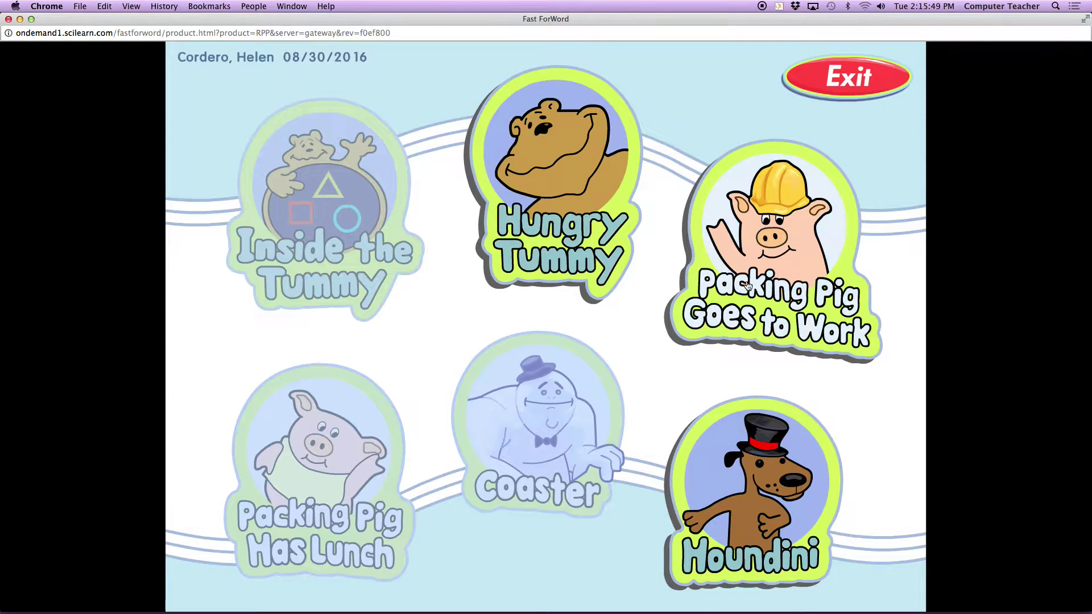
# Start the Houndini game, then close the Fast ForWord game window
pyautogui.click(731, 502)
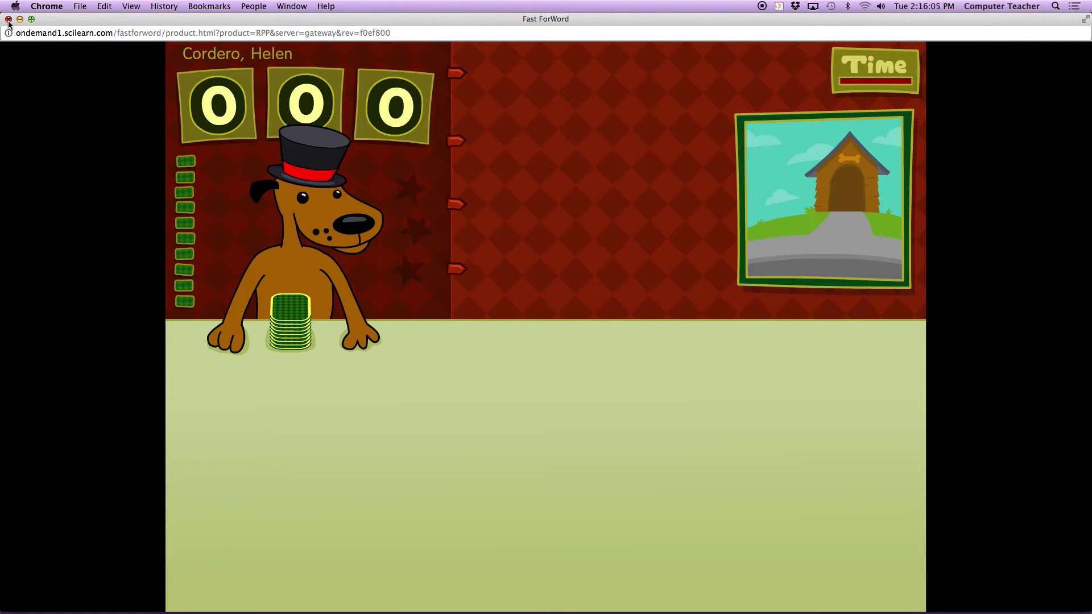
pyautogui.click(9, 18)
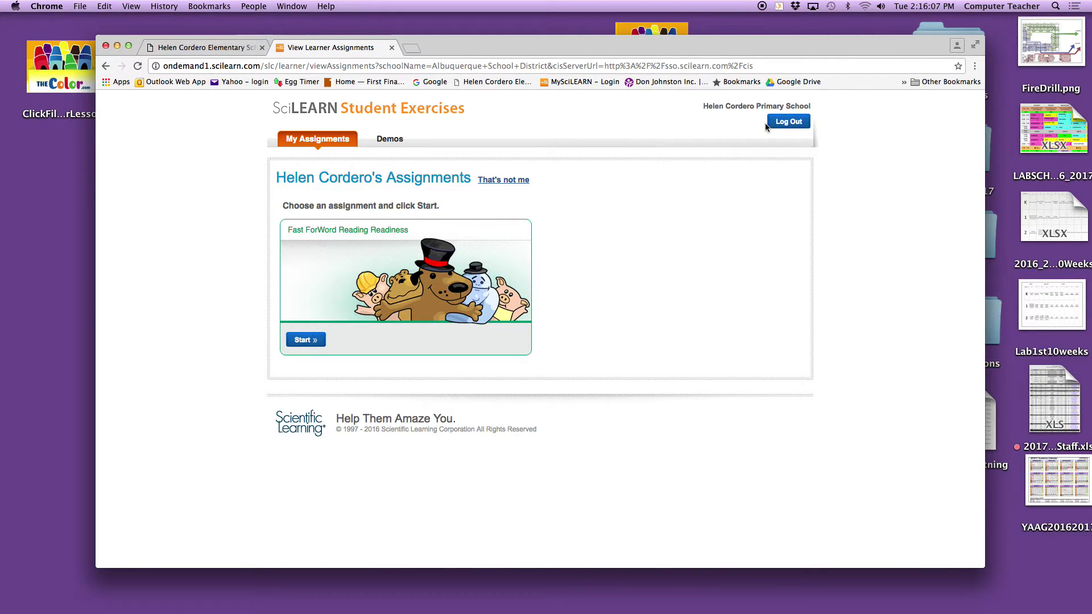
# Log out of mySciLEARN and close its tab, returning to Resources for Parents
pyautogui.click(783, 125)
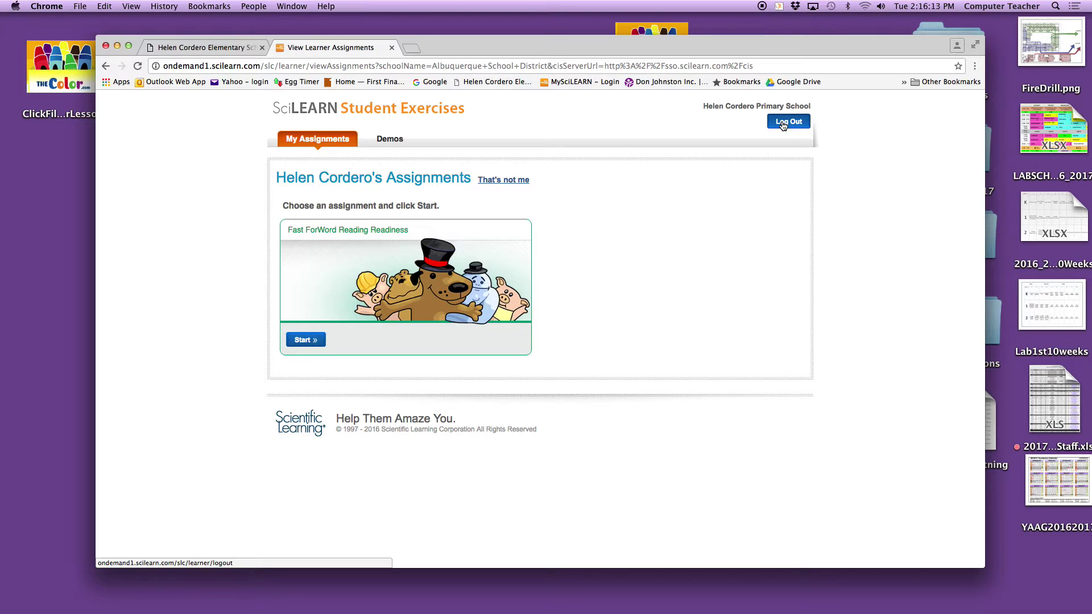
pyautogui.click(783, 121)
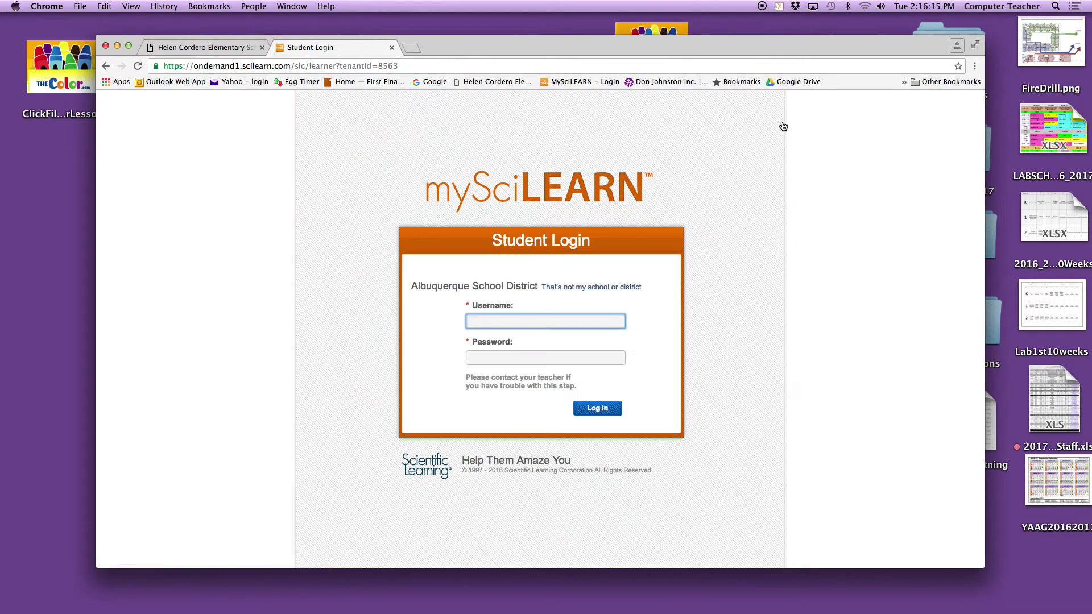
pyautogui.click(391, 49)
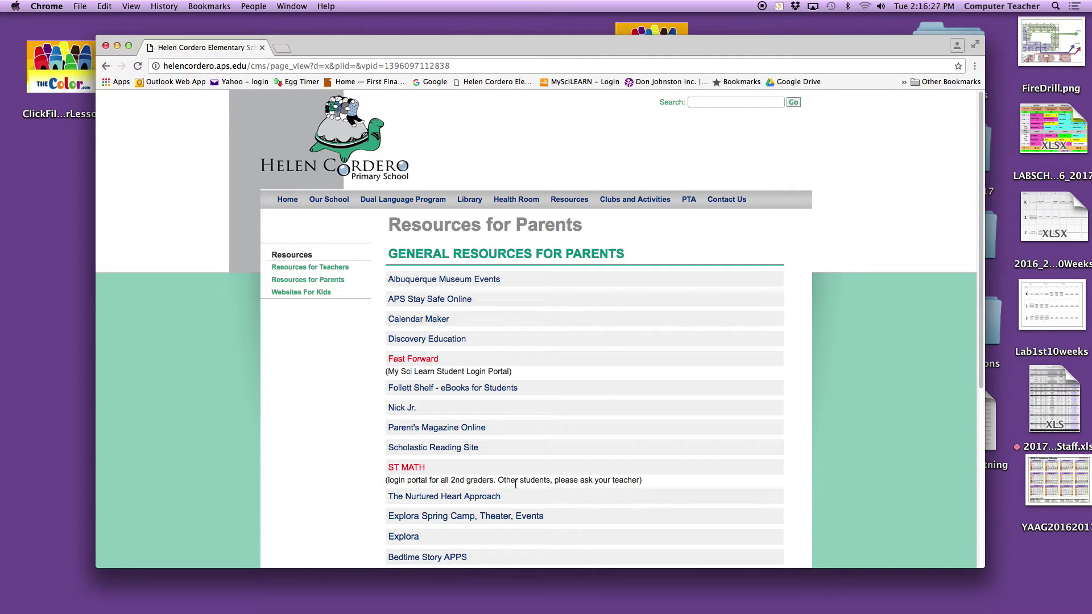
# Follow the ST MATH link to open the Helen Cordero ST Math welcome screen
pyautogui.click(407, 467)
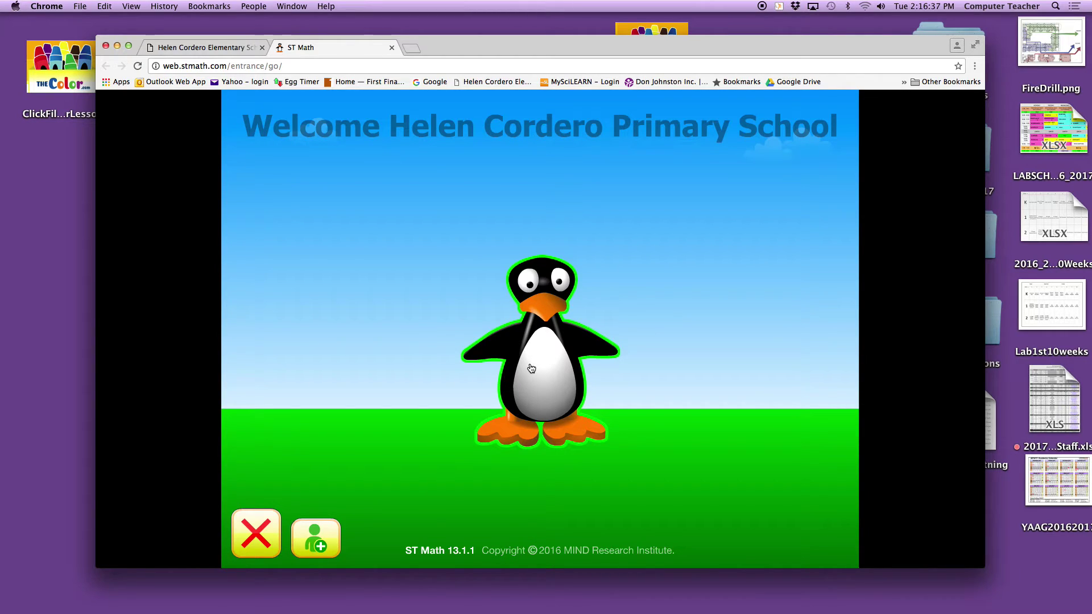
# Enter the school's ST Math site and submit the teacher username and password via Teacher Login
pyautogui.click(530, 369)
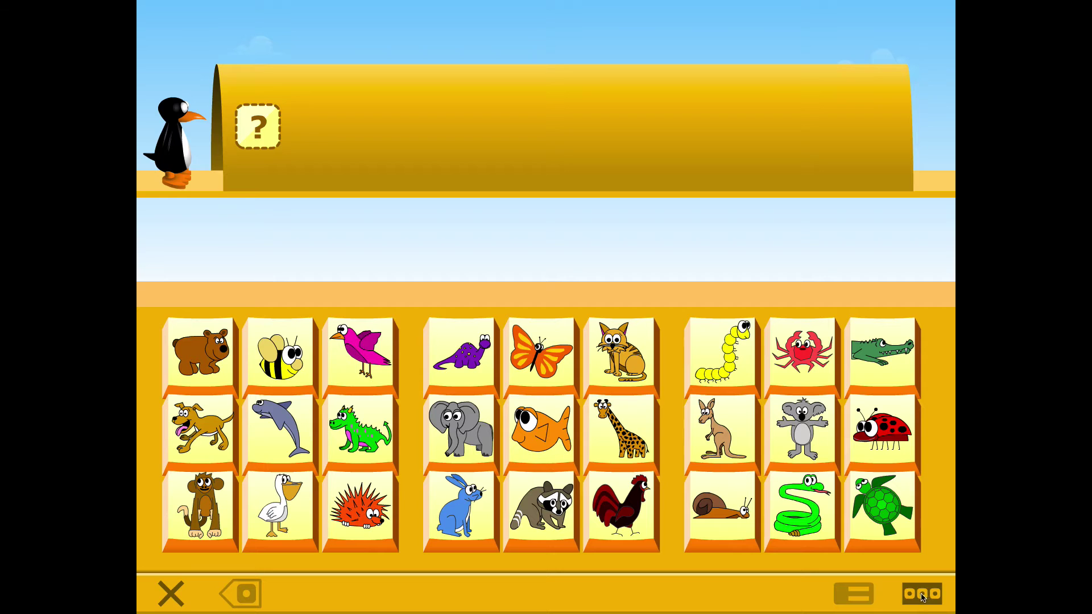
pyautogui.click(921, 595)
pyautogui.click(571, 288)
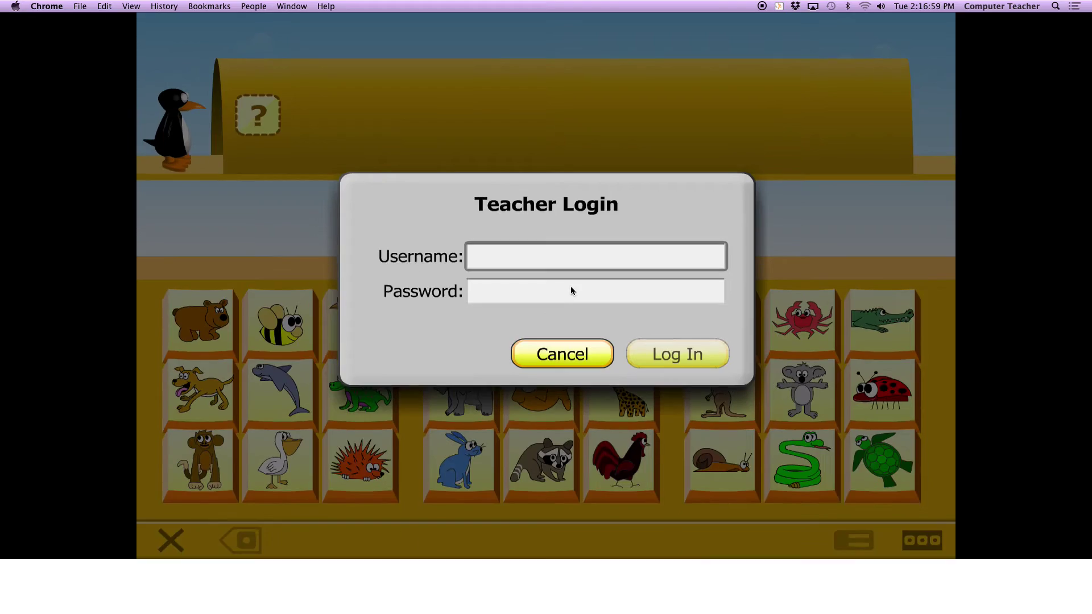
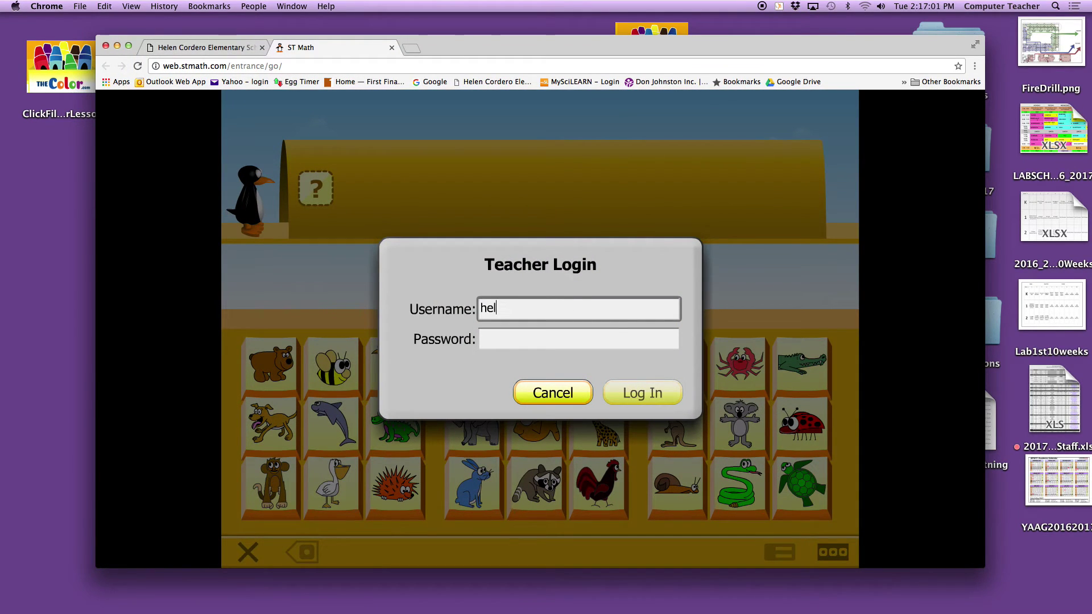
pyautogui.press('Tab')
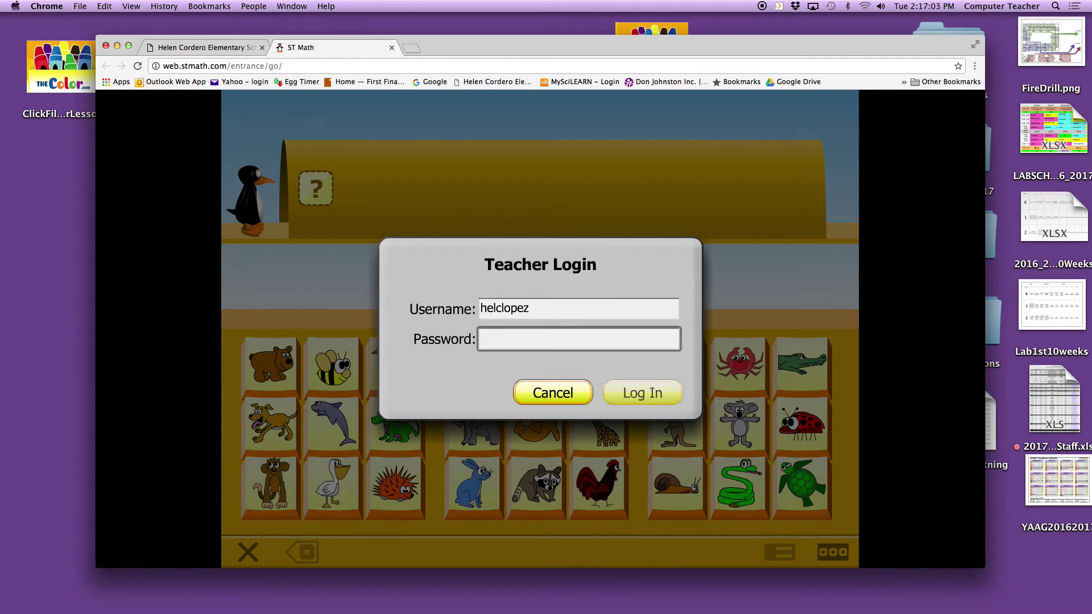
pyautogui.write('***')
pyautogui.press('BackSpace')
pyautogui.press('BackSpace')
pyautogui.press('BackSpace')
pyautogui.write('**')
pyautogui.press('Return')
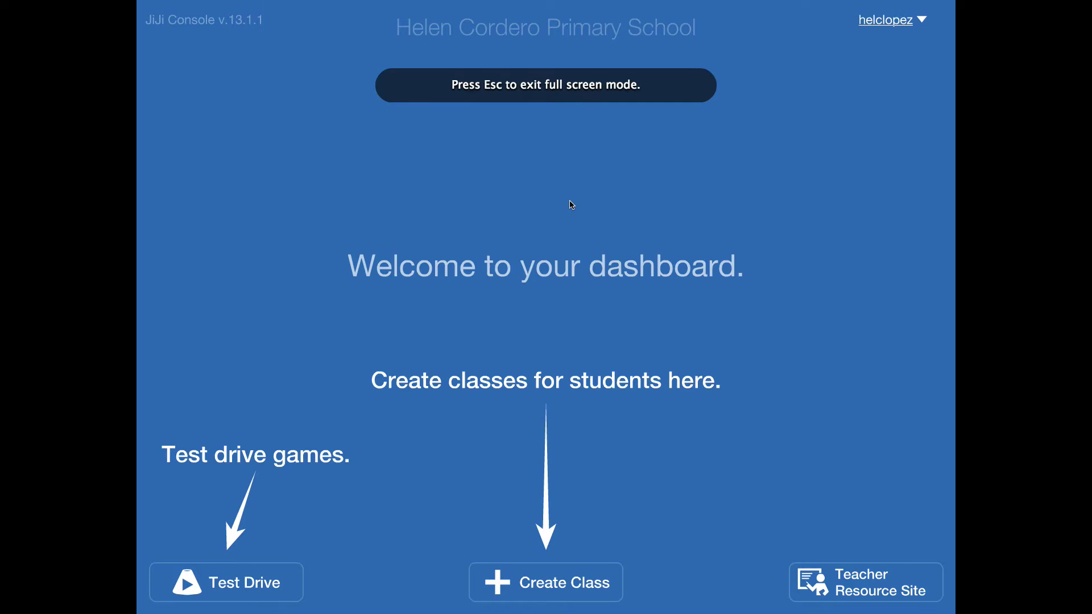
# Test drive Transitional Kinder's Shape Features objective as a student would play
pyautogui.click(249, 583)
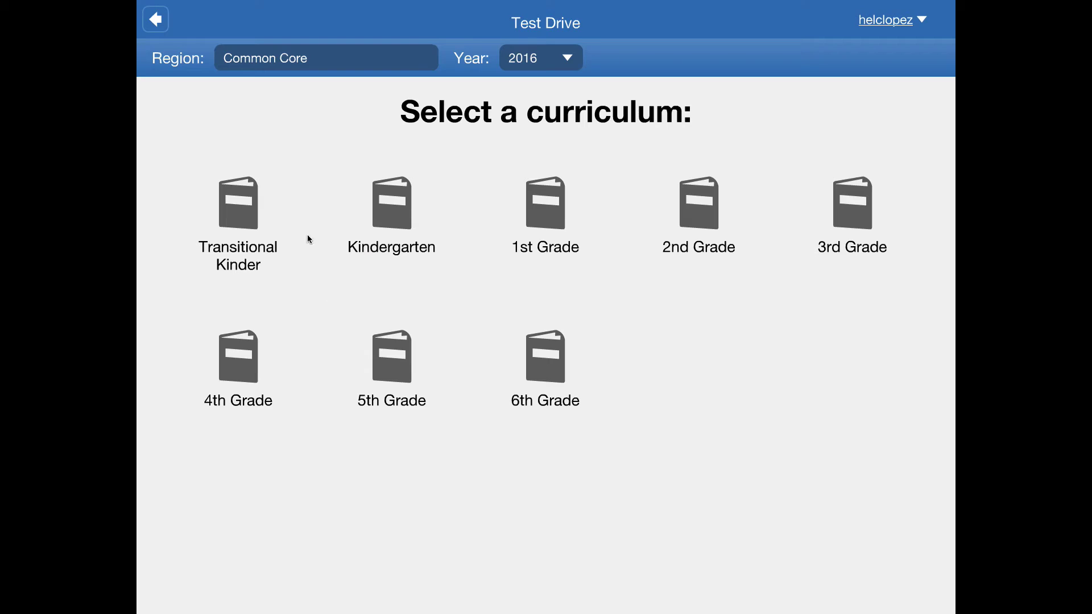
pyautogui.click(249, 220)
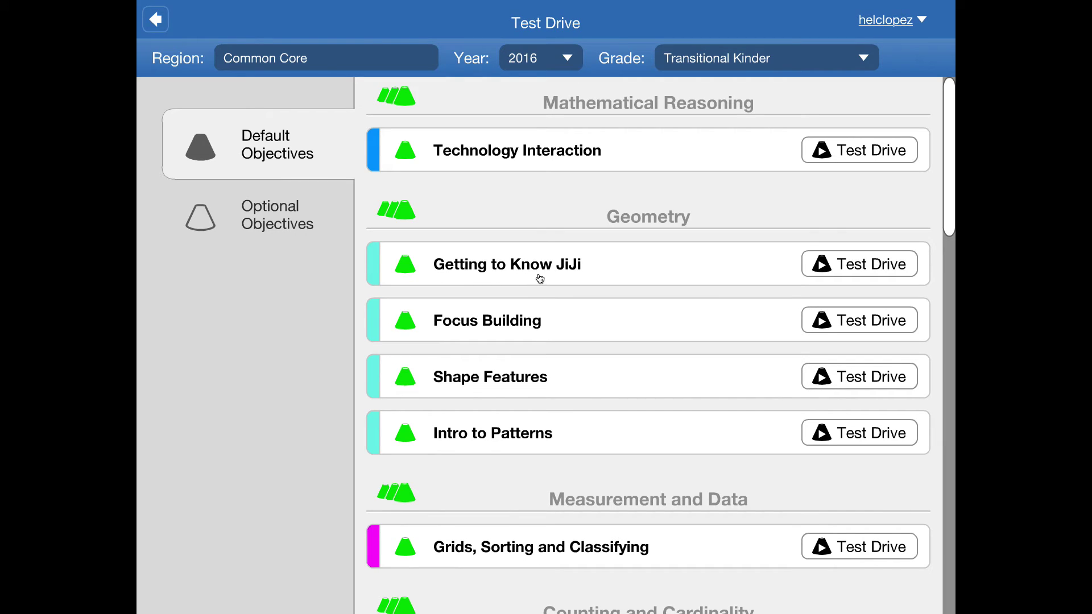
pyautogui.click(512, 381)
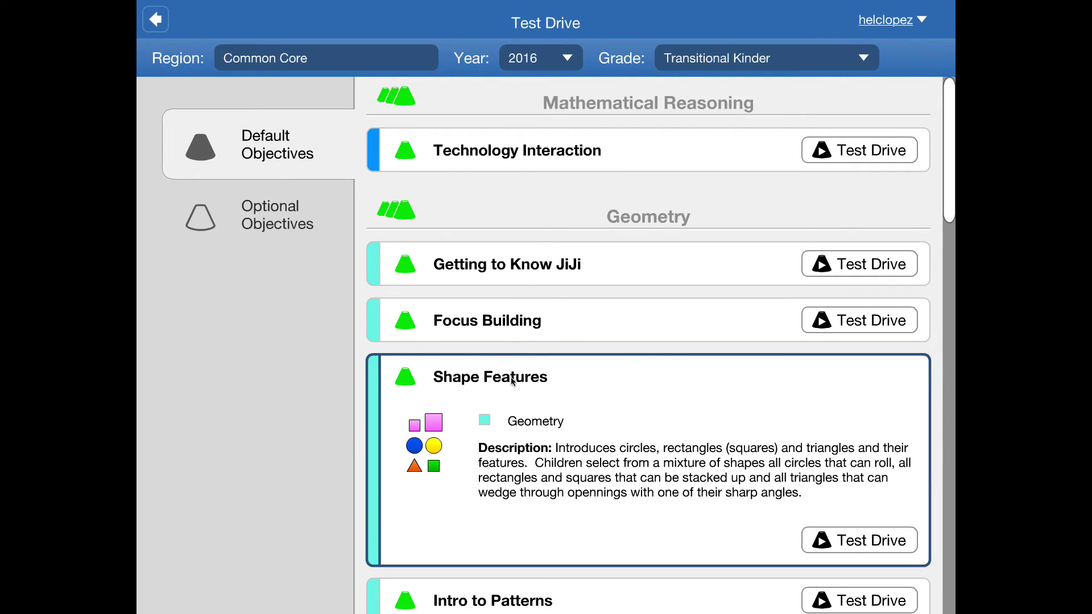
pyautogui.click(800, 538)
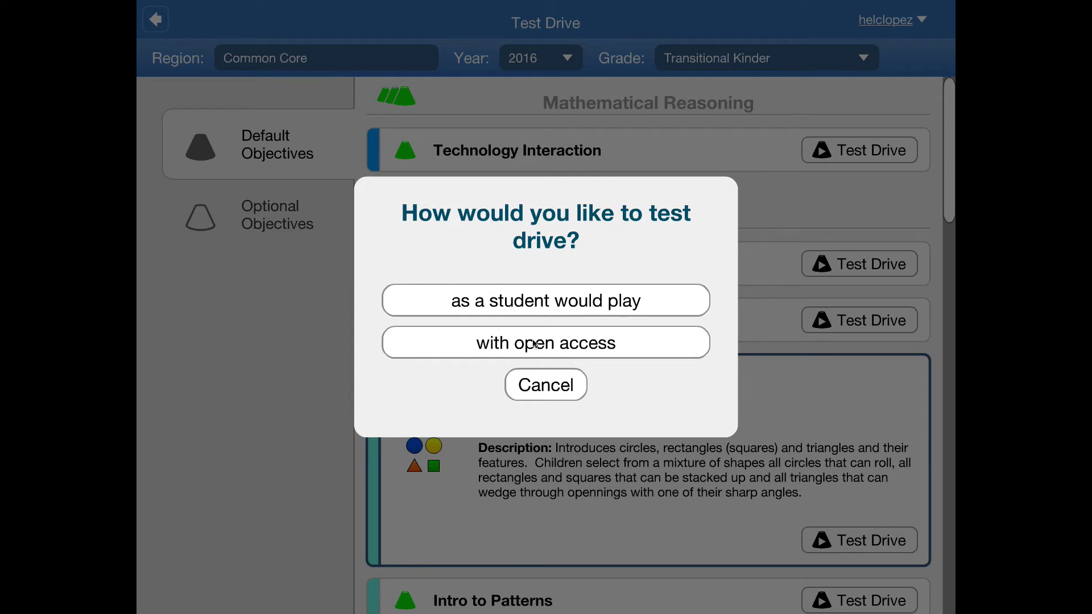
pyautogui.click(479, 303)
pyautogui.click(490, 306)
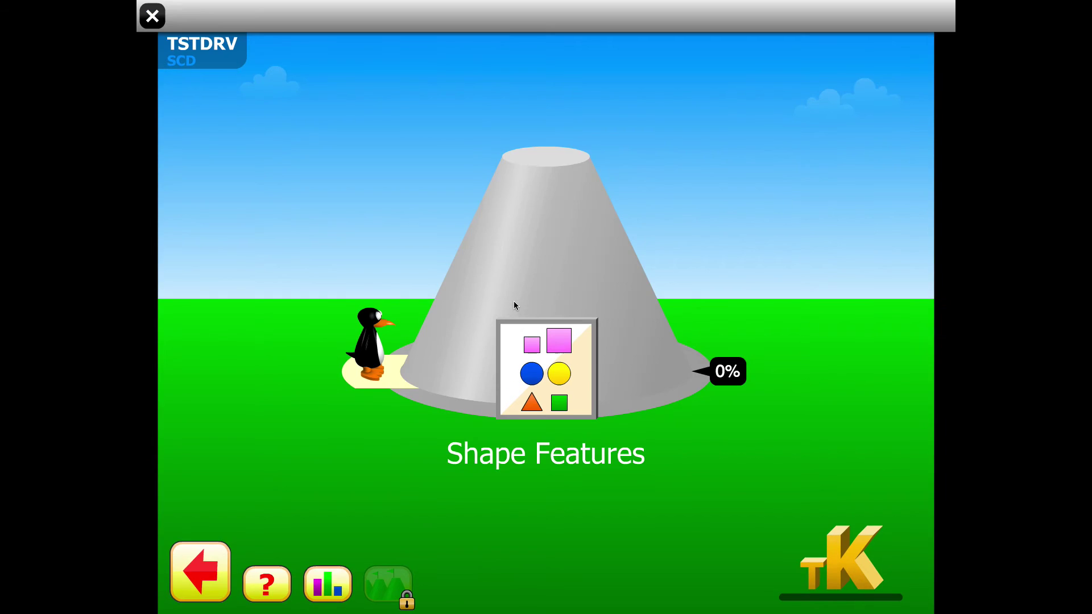
# Enter Shape Features, start Roll Off puzzle 1 and drop the pink circle down the ramps
pyautogui.click(363, 358)
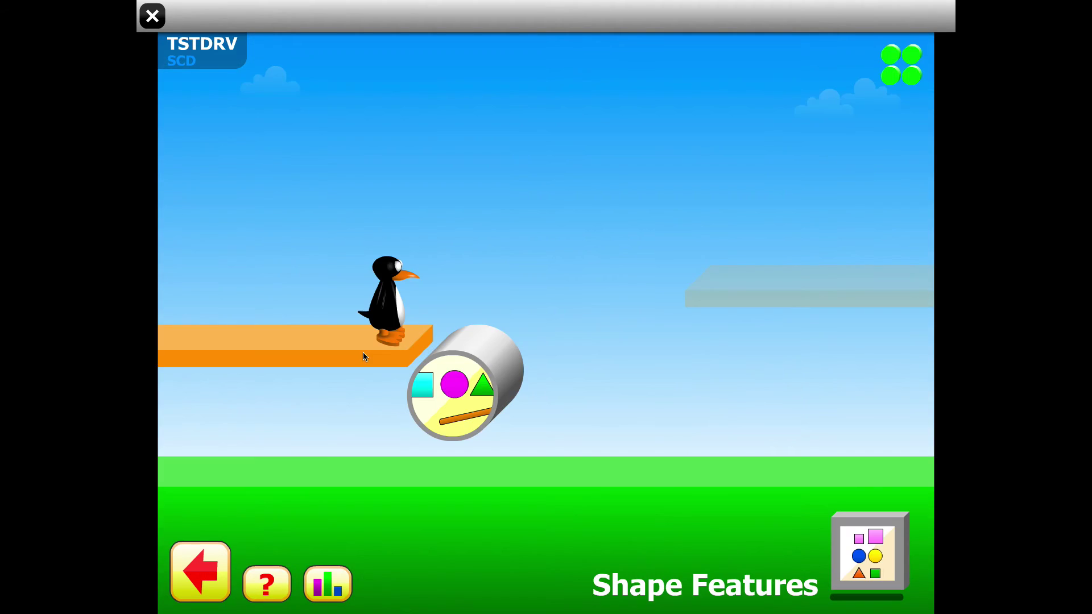
pyautogui.click(448, 396)
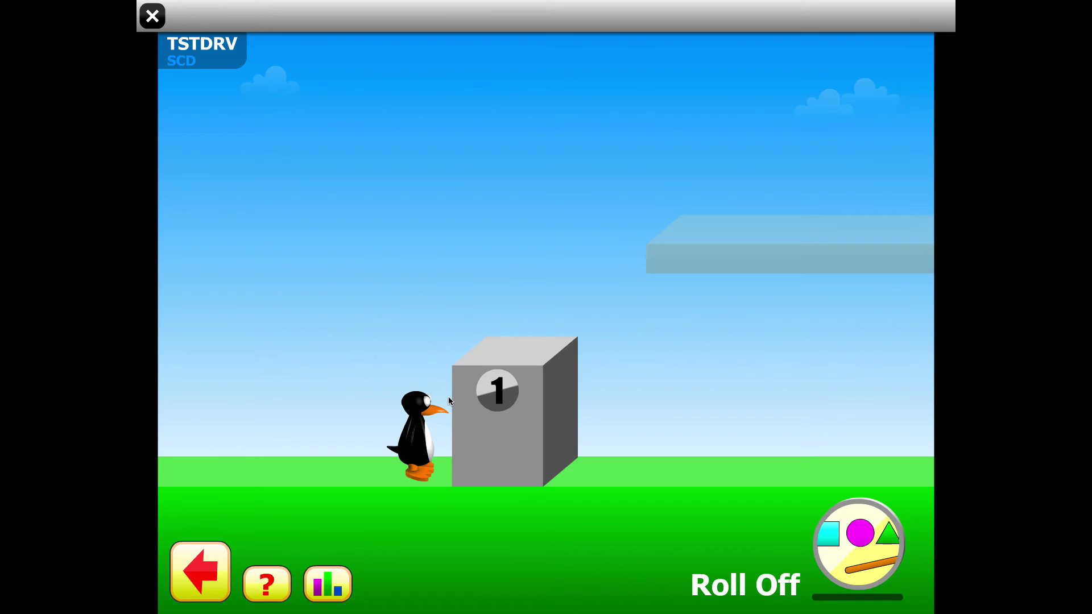
pyautogui.click(501, 410)
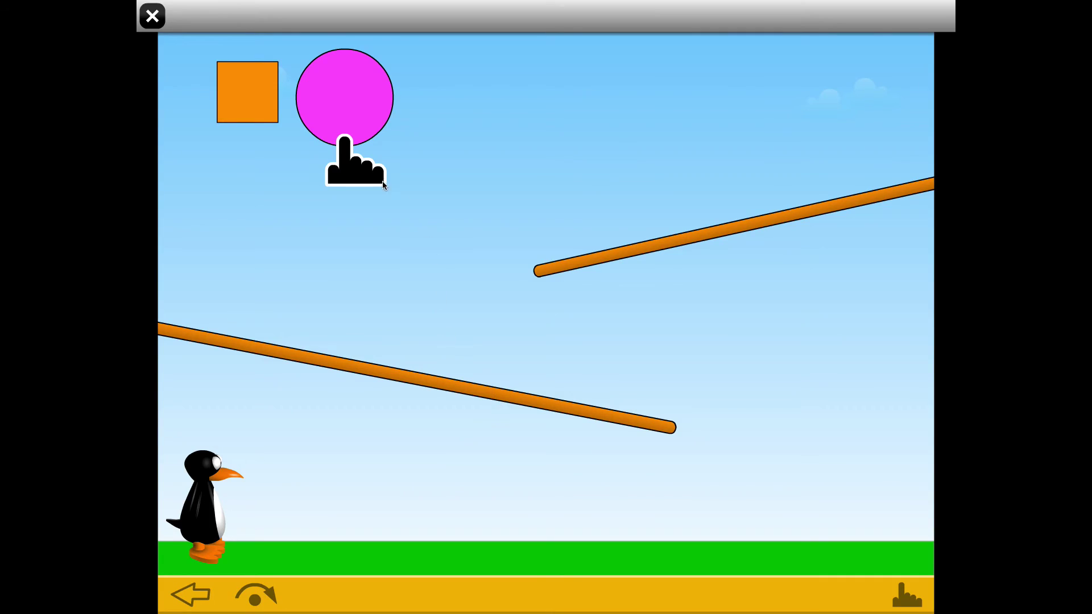
pyautogui.click(339, 133)
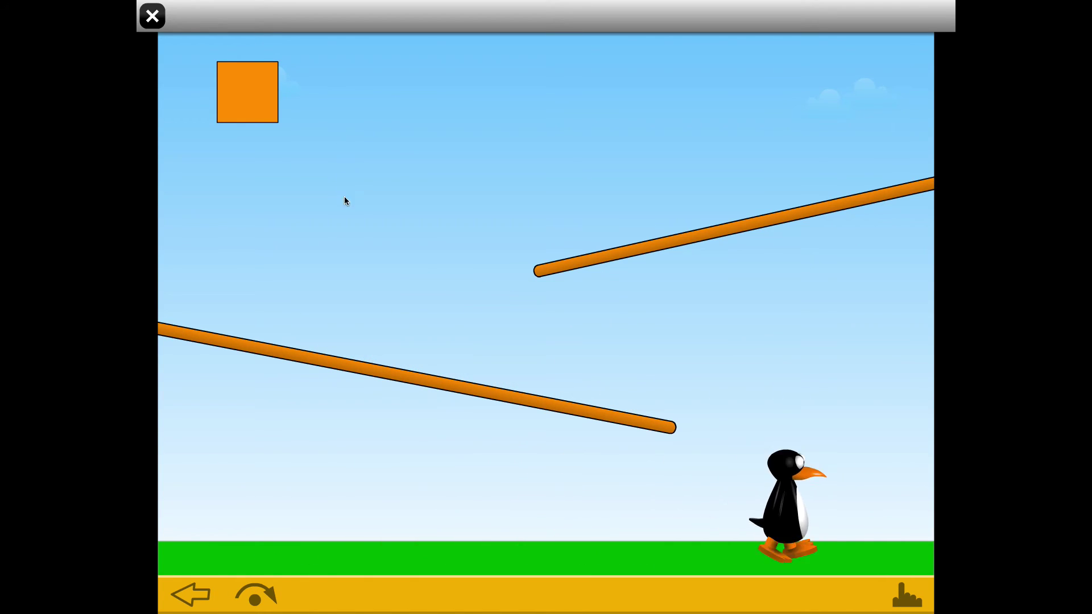
# Back out of the puzzle to the Transitional Kinder objectives list
pyautogui.click(183, 587)
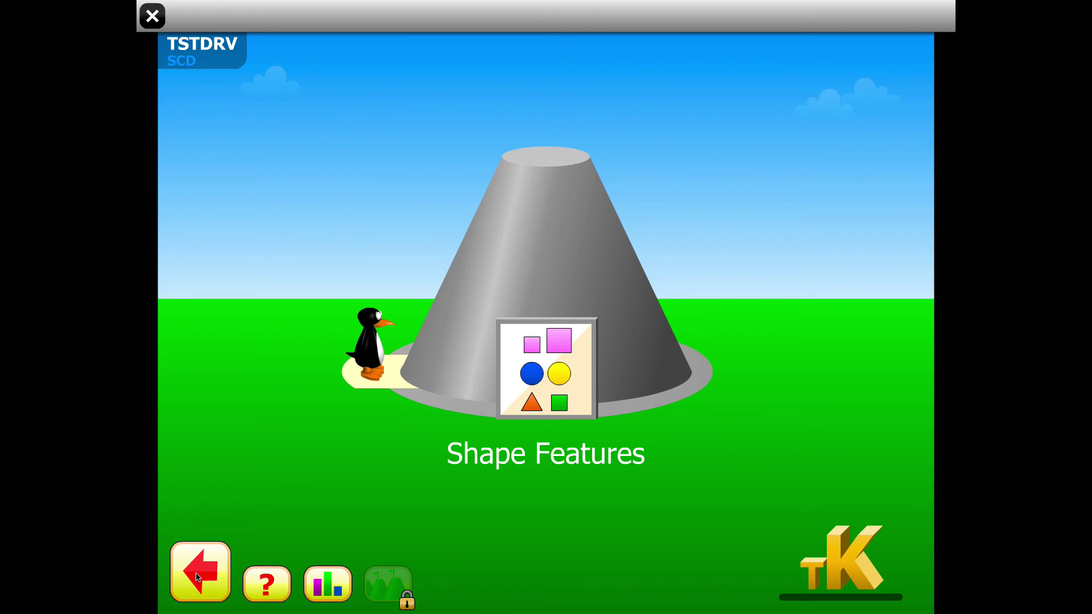
pyautogui.click(193, 582)
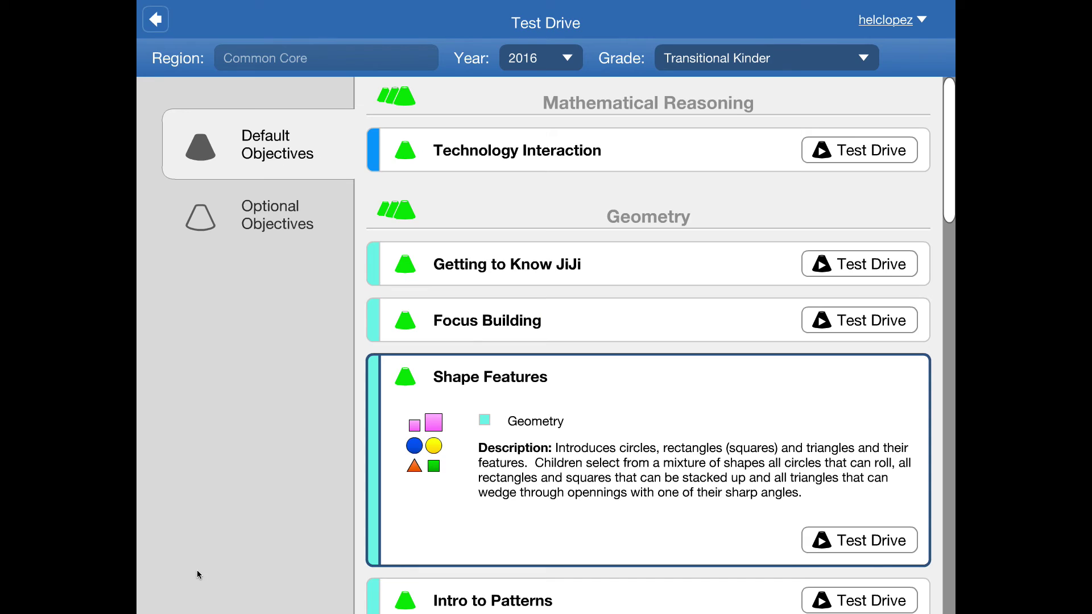
# Log out of the ST Math teacher account, exit full screen and close Chrome
pyautogui.click(887, 20)
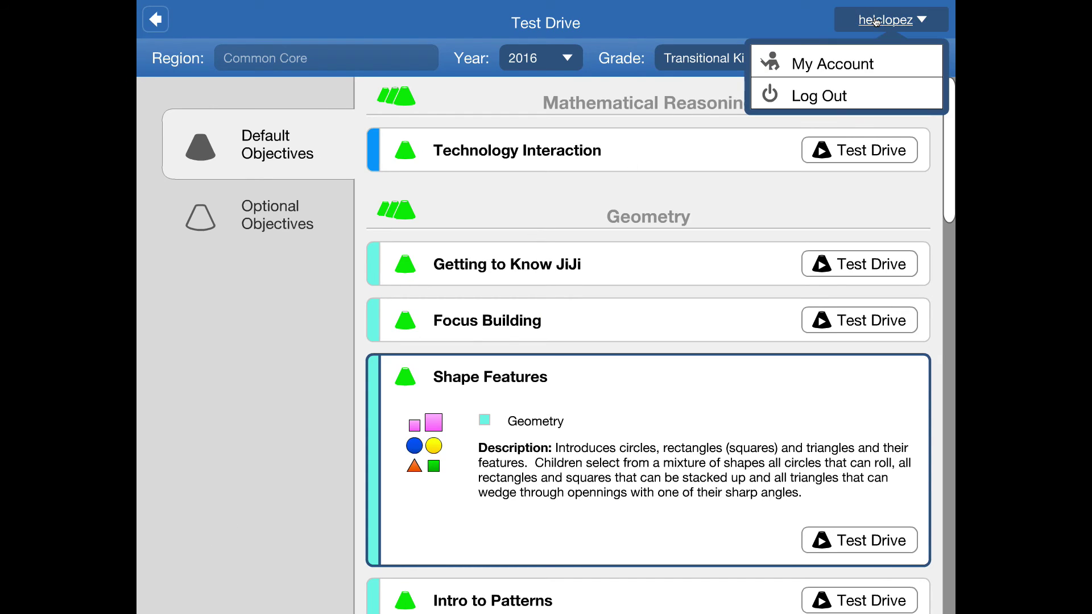
pyautogui.click(861, 93)
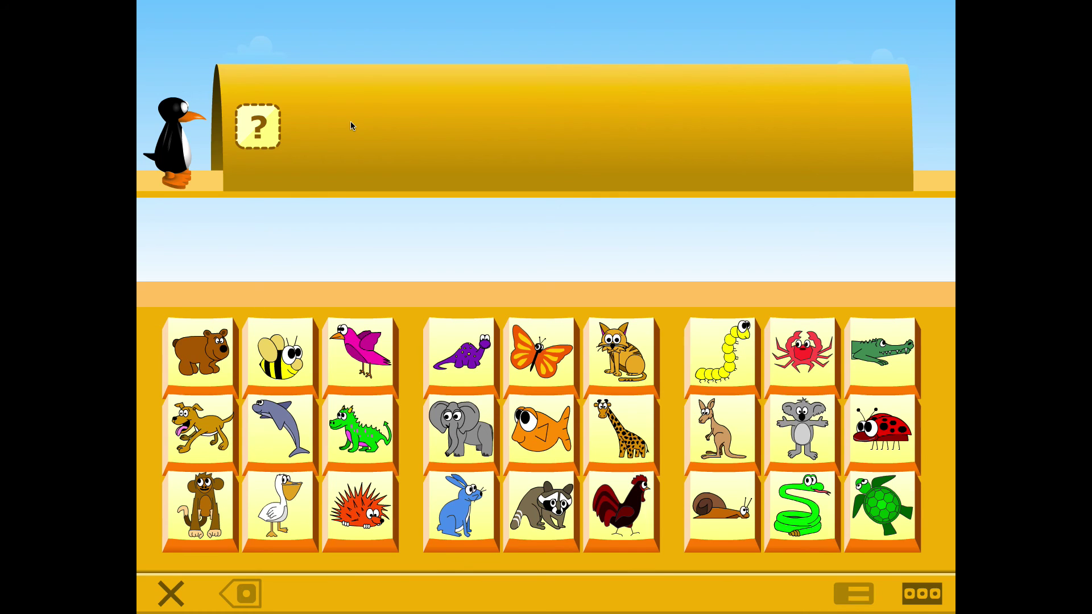
pyautogui.press('Escape')
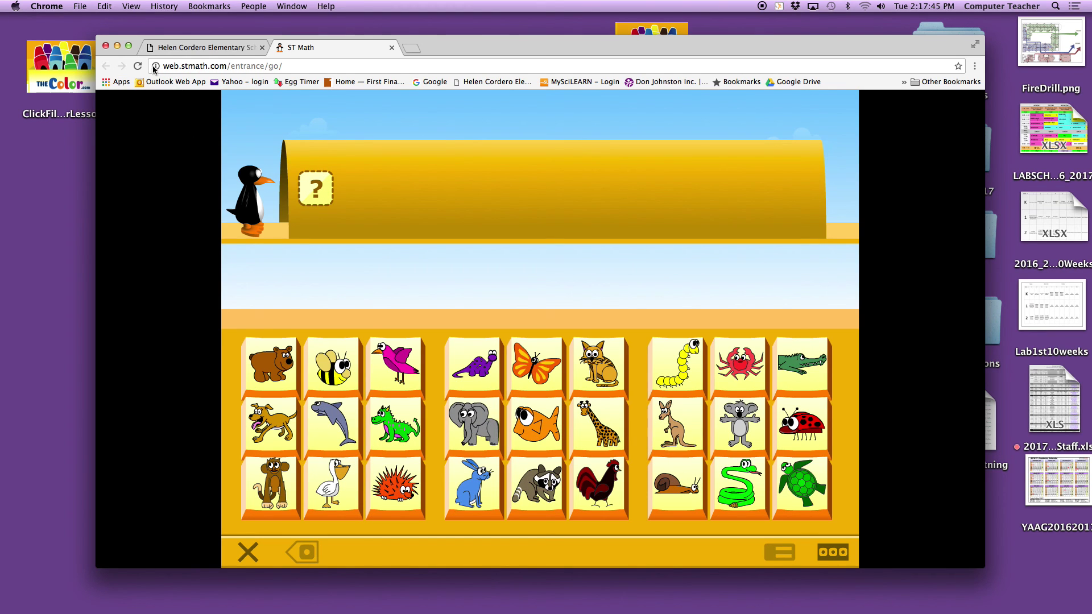
pyautogui.click(106, 47)
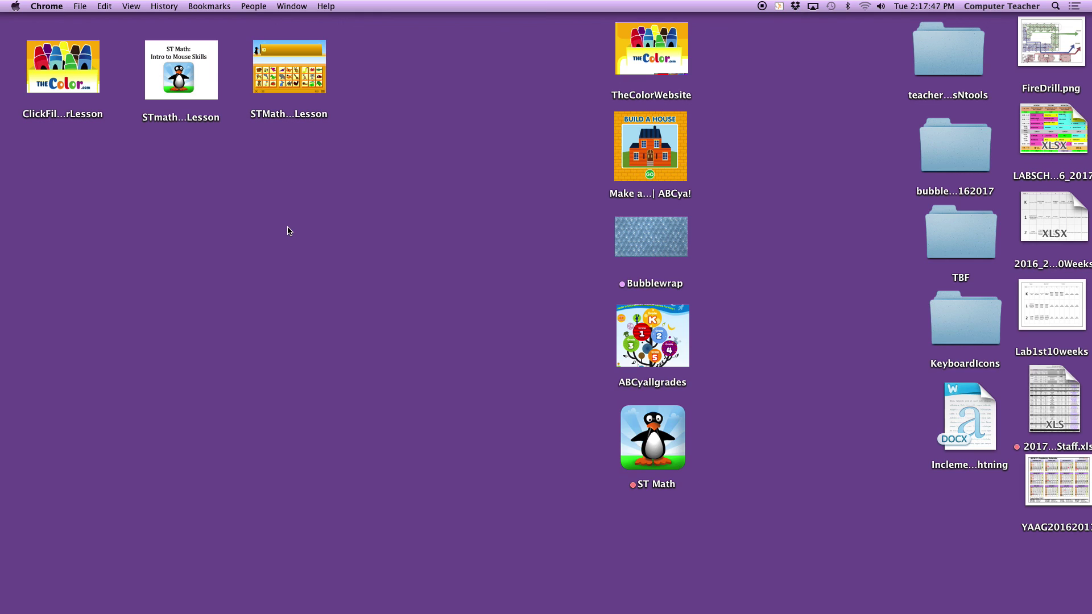